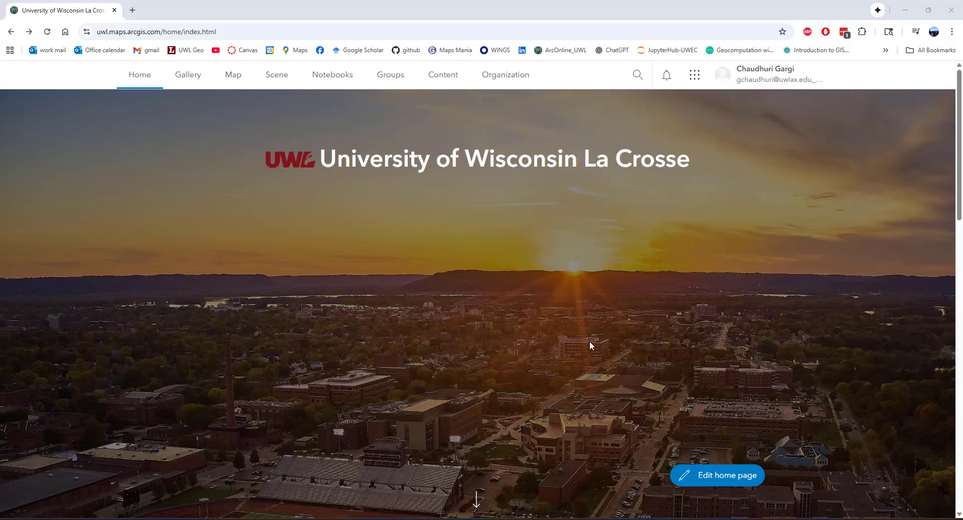
Open a new map, switch to File Explorer and copy the full path of the exercise folder
click(238, 84)
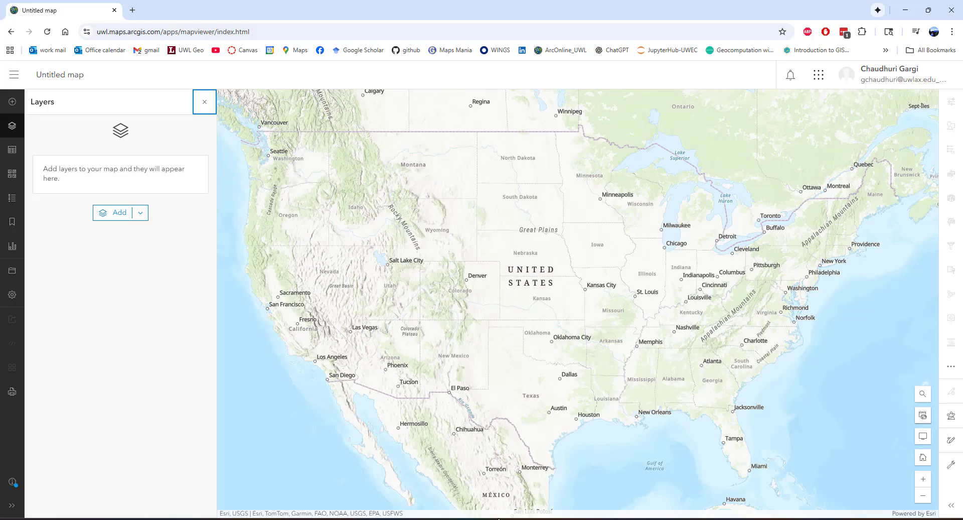
mouse_move(501, 518)
click(497, 494)
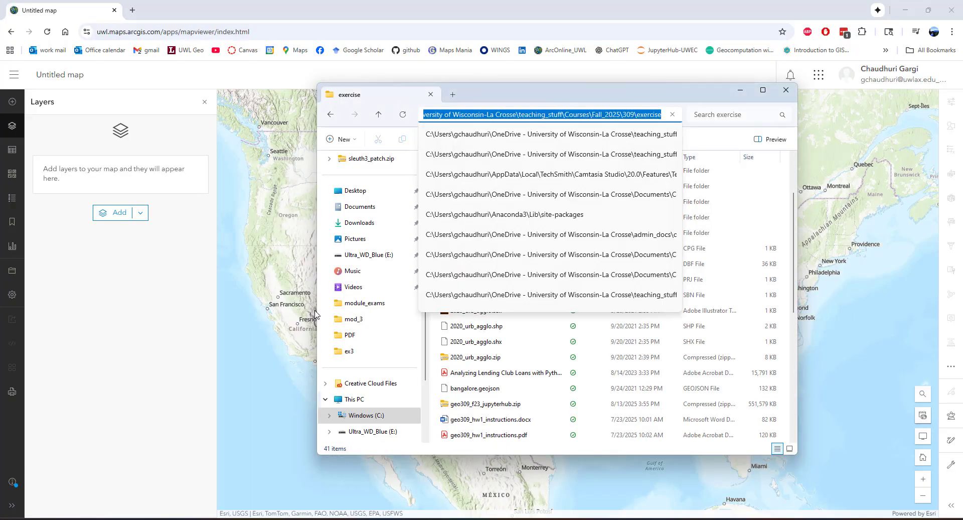
click(636, 95)
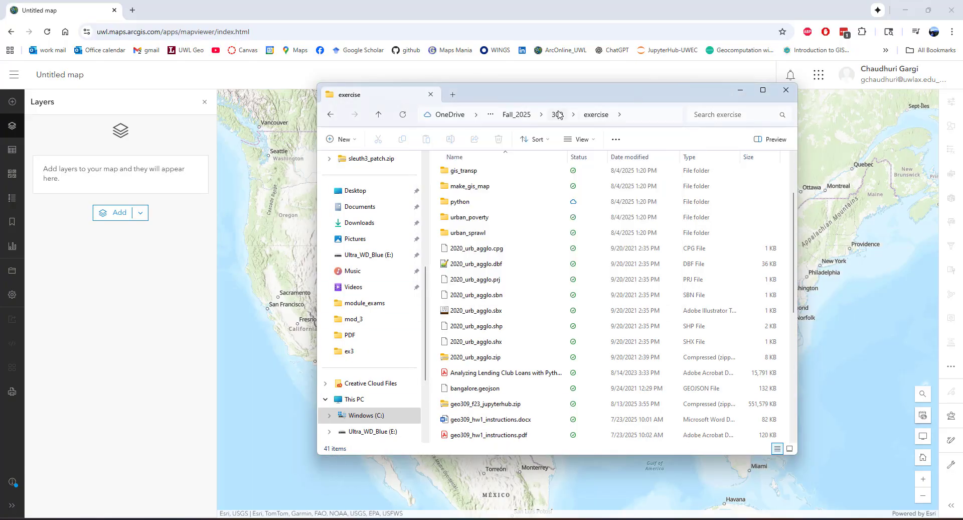
click(650, 116)
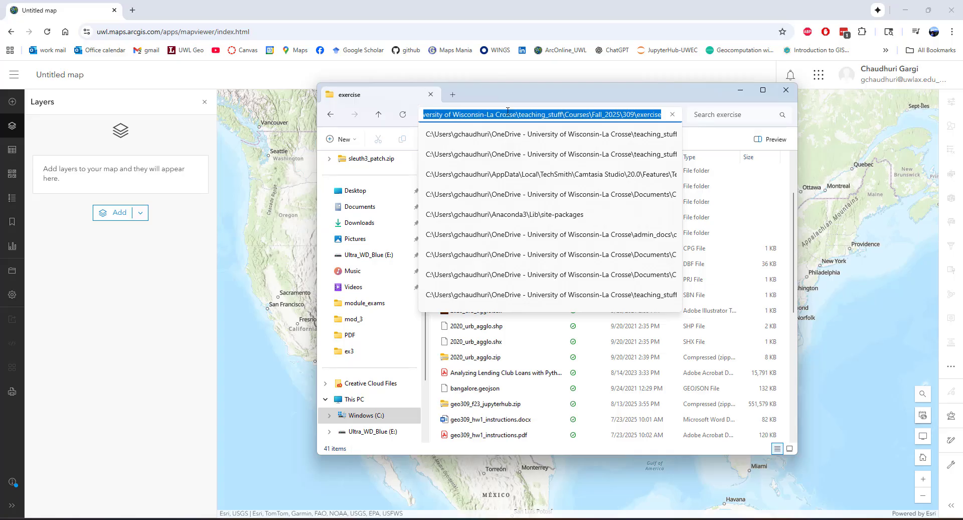
right_click(546, 117)
click(559, 143)
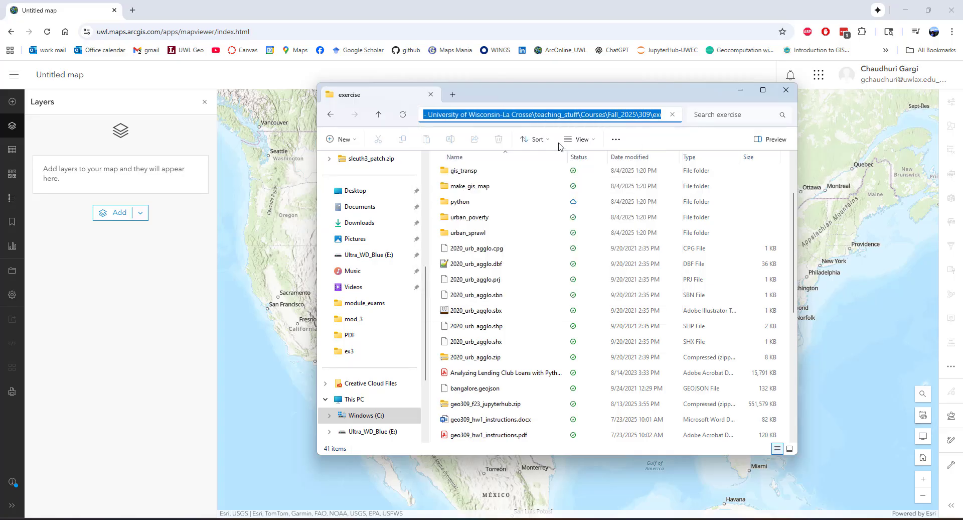
Return to the map in the browser and start adding a layer from a file on this device
click(110, 236)
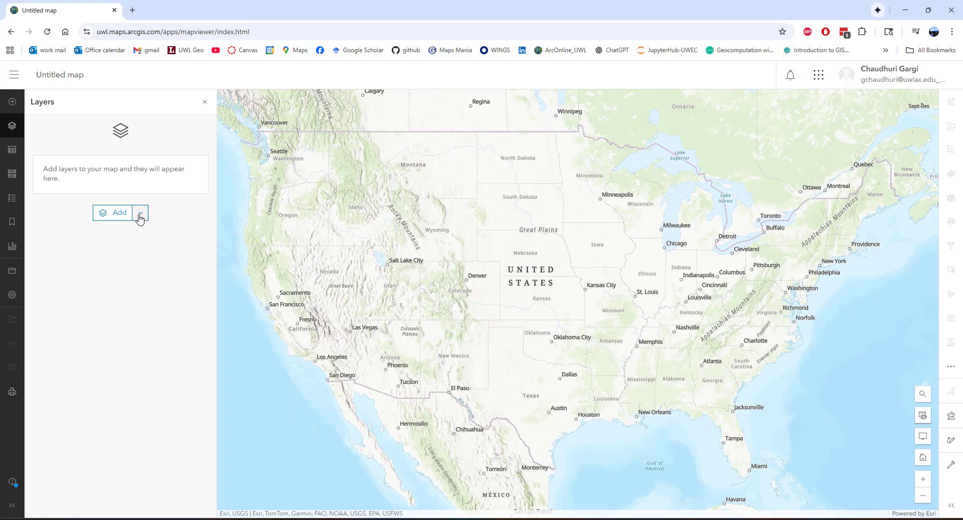
click(141, 215)
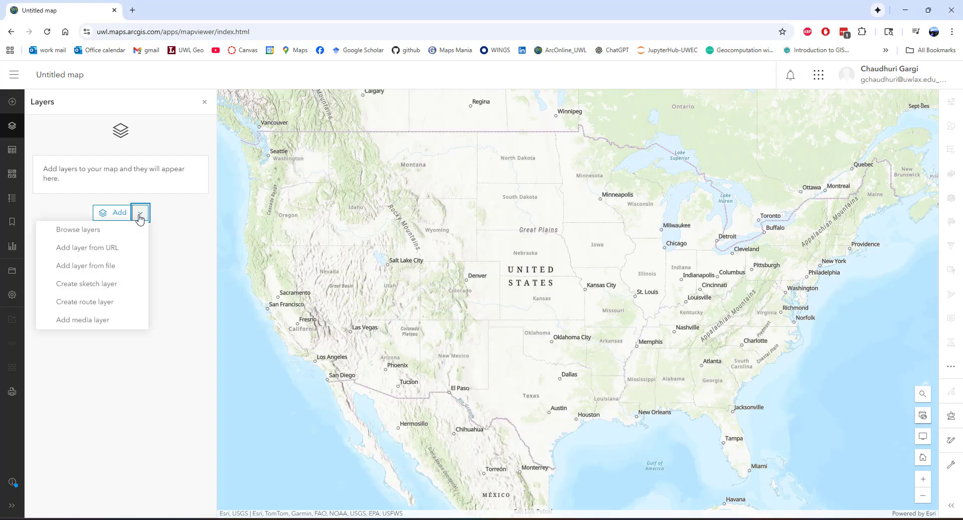
click(100, 267)
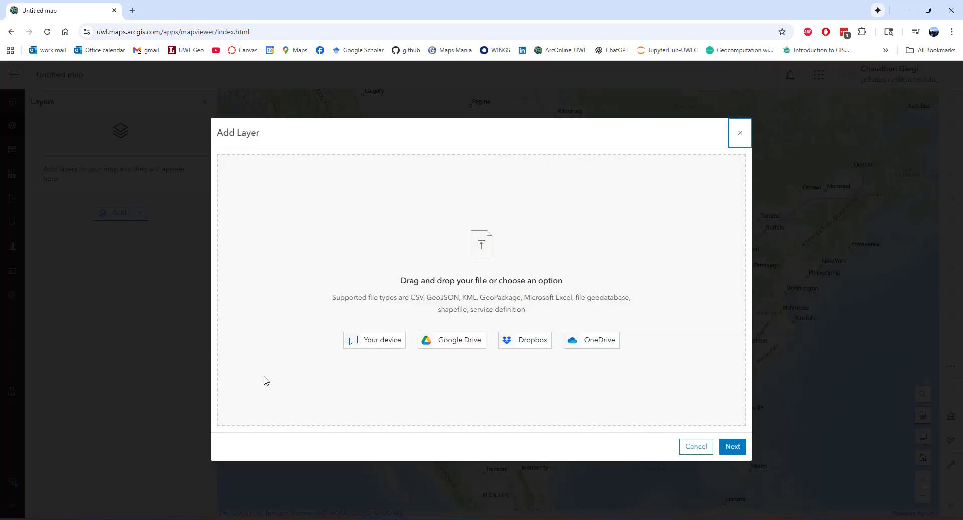
click(374, 344)
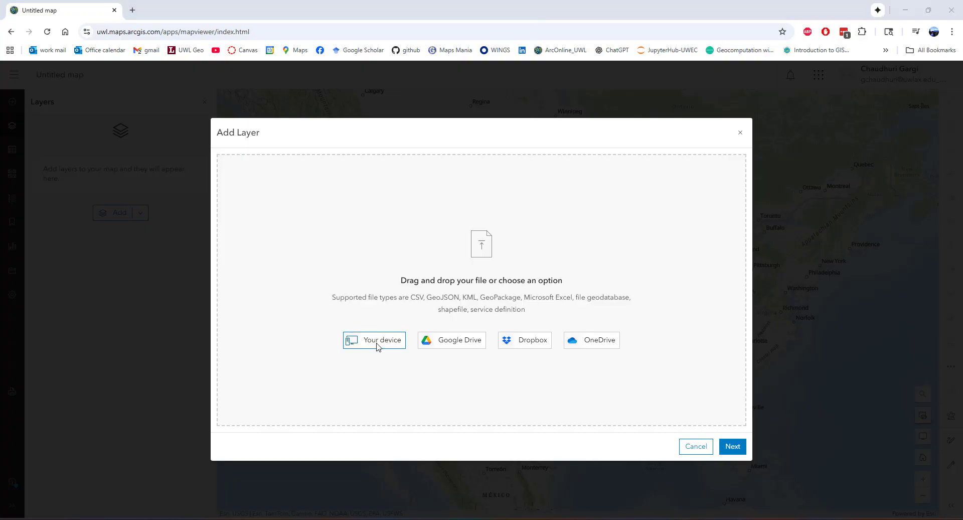
Go to the copied exercise folder path and choose 2020_urb_agglo.zip as the layer file
drag(290, 15, 373, 43)
click(374, 59)
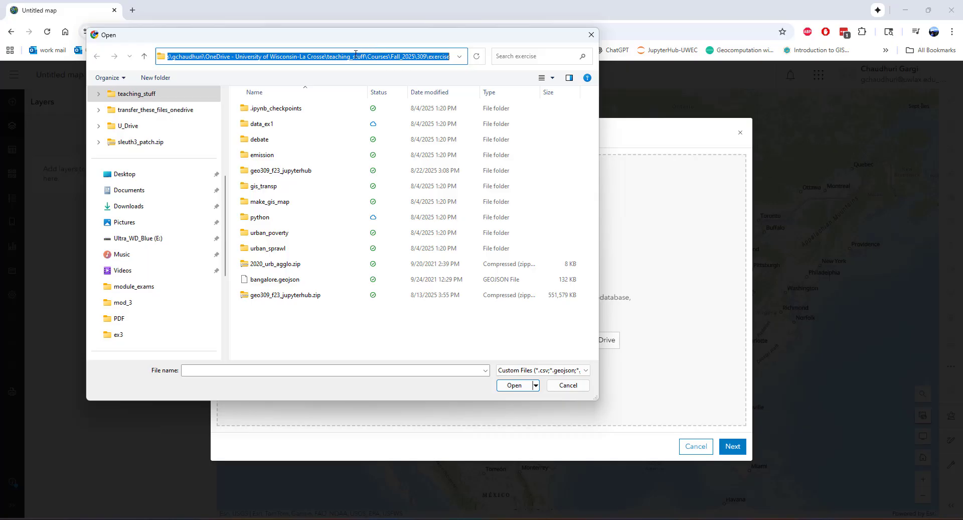
right_click(355, 54)
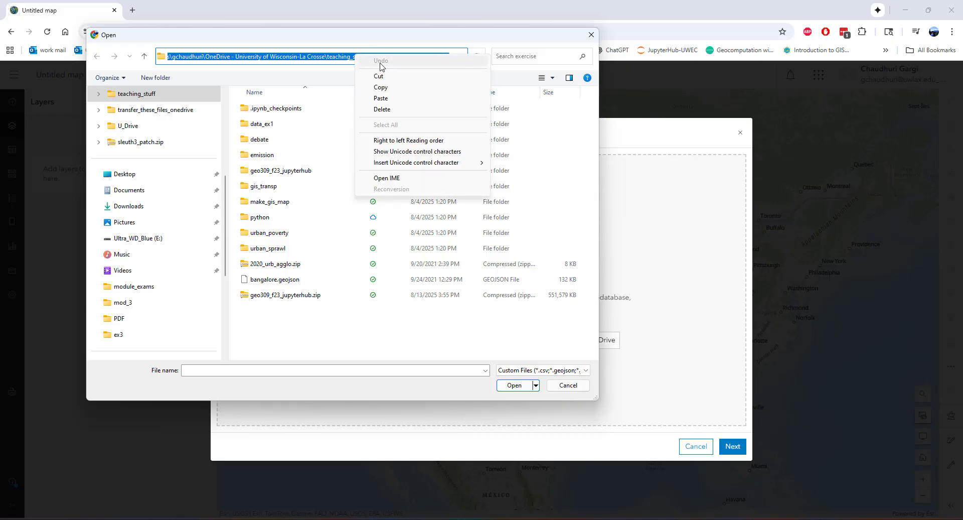
click(381, 98)
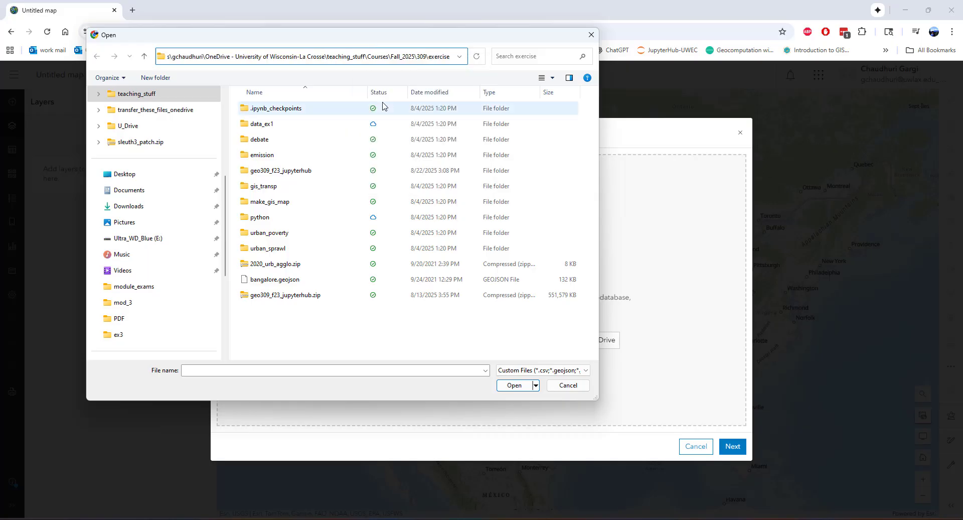
key(Return)
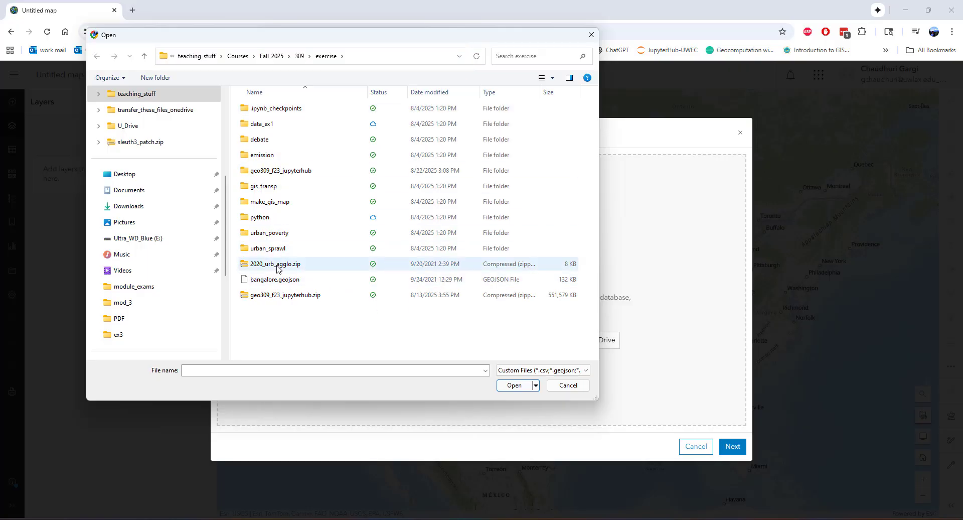
click(307, 266)
click(513, 386)
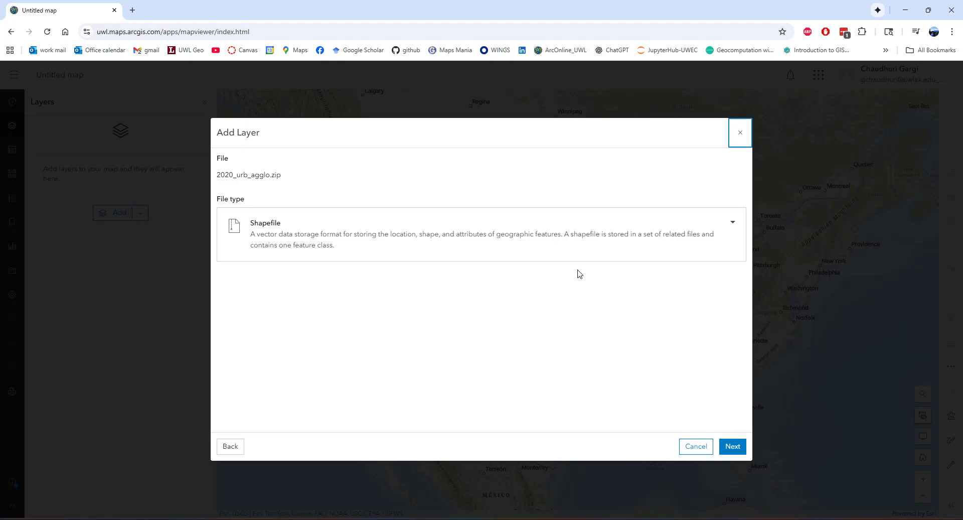
Keep Shapefile as the file type and title the new layer "Megalopolis 2020"
click(734, 226)
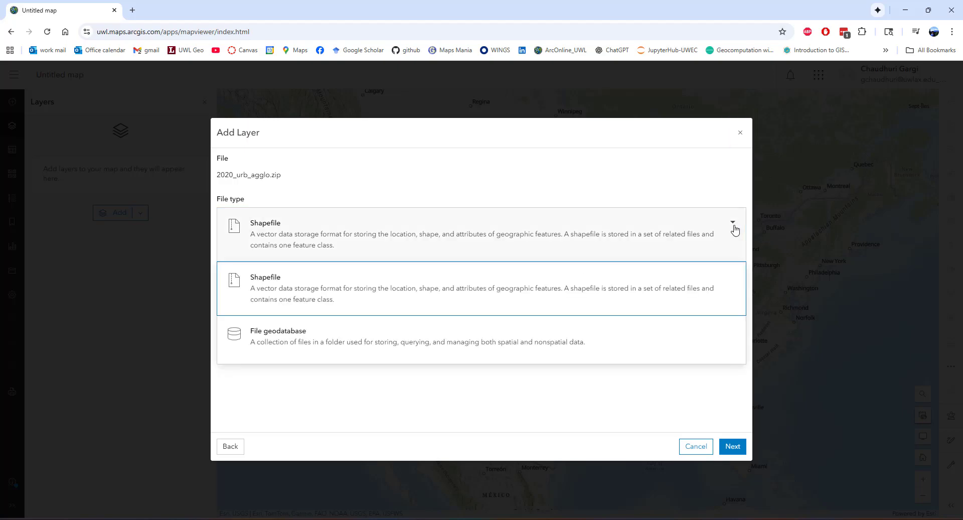
click(734, 226)
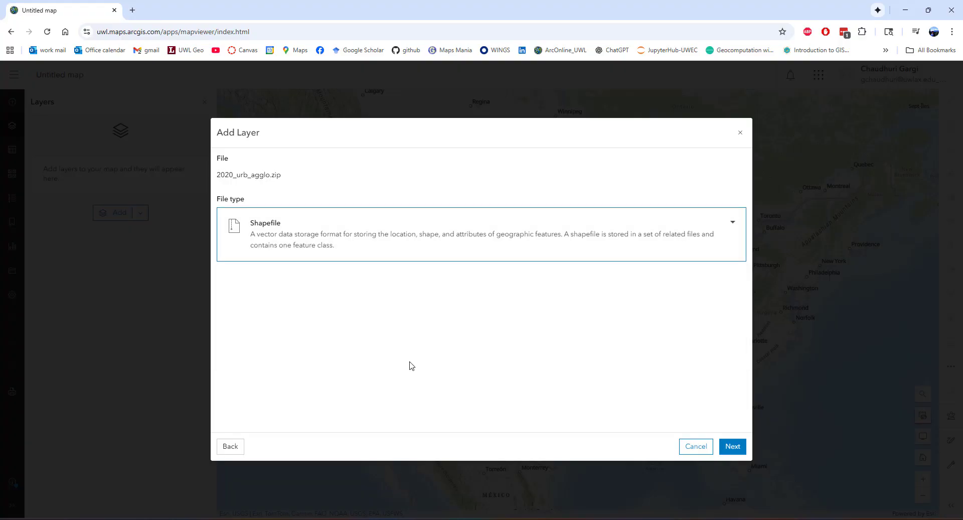
click(732, 446)
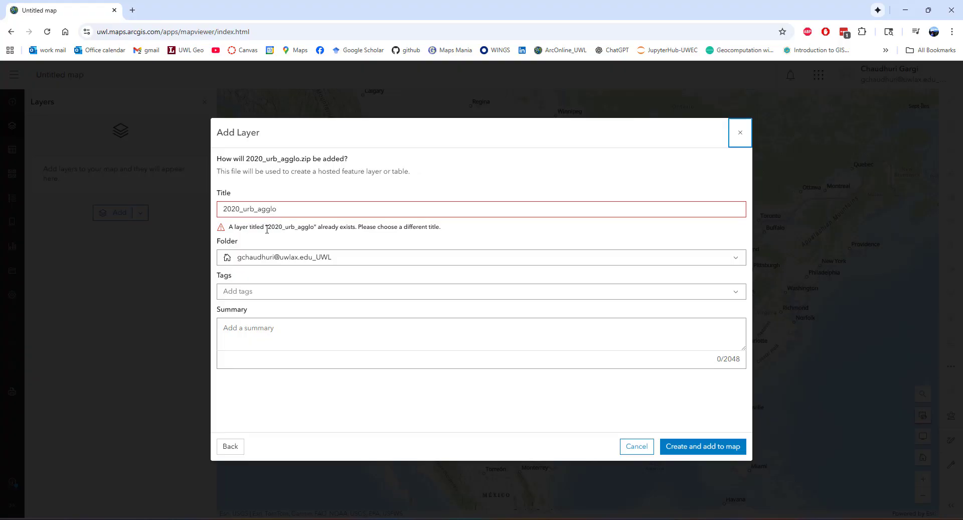
click(307, 209)
drag(303, 208, 212, 217)
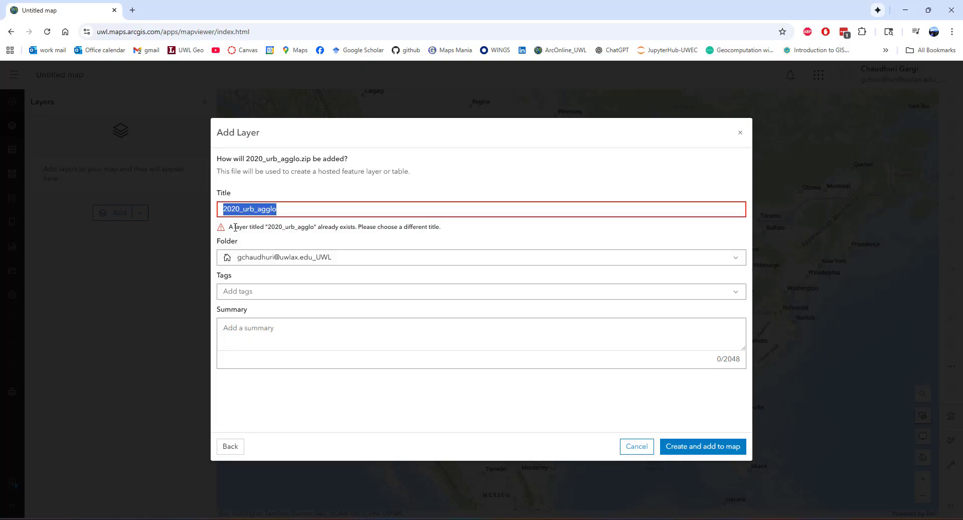
text(Megalop)
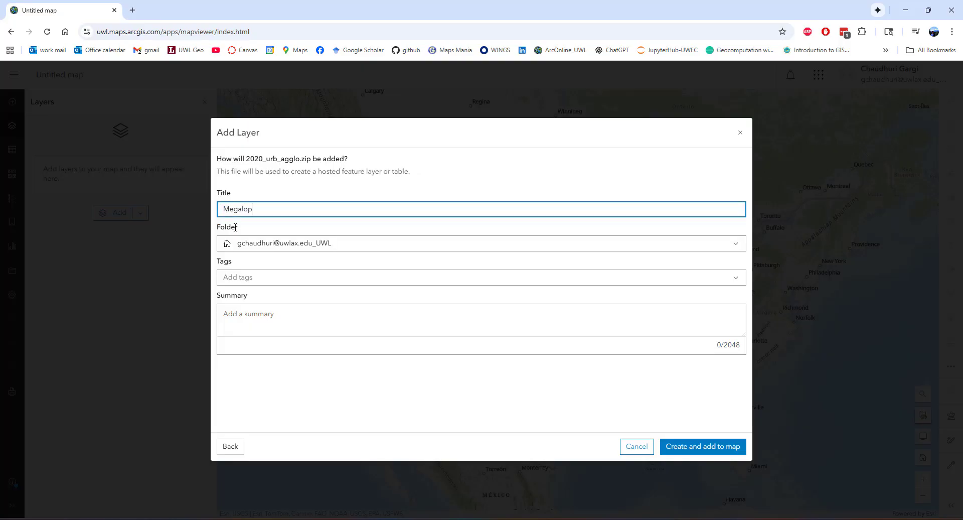
text(olis 2020)
Tag the layer with 2020 and megacities, and create it on the map
click(351, 279)
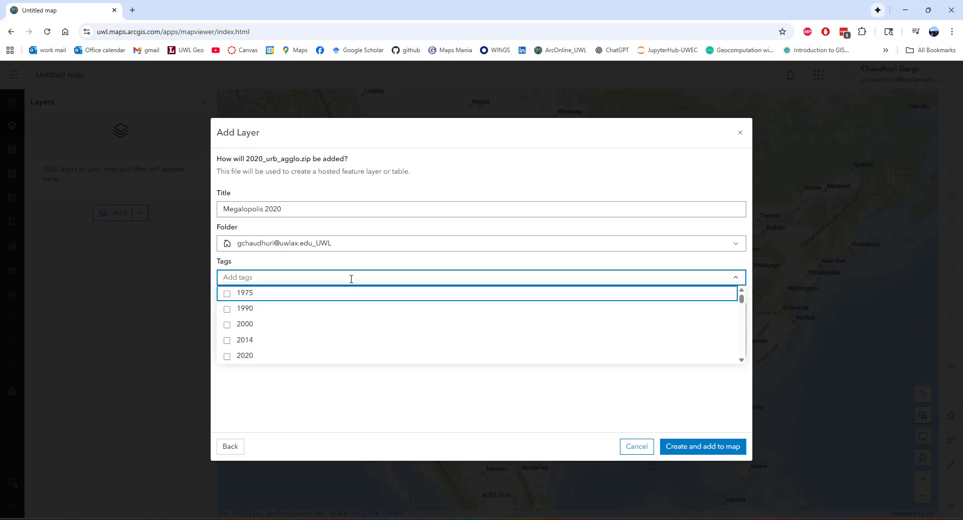
click(232, 357)
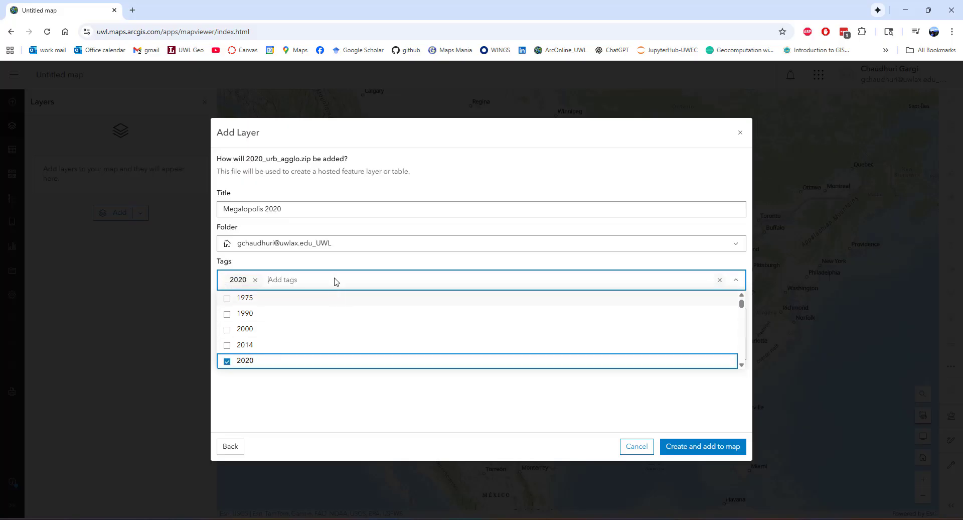
click(300, 265)
text(meg)
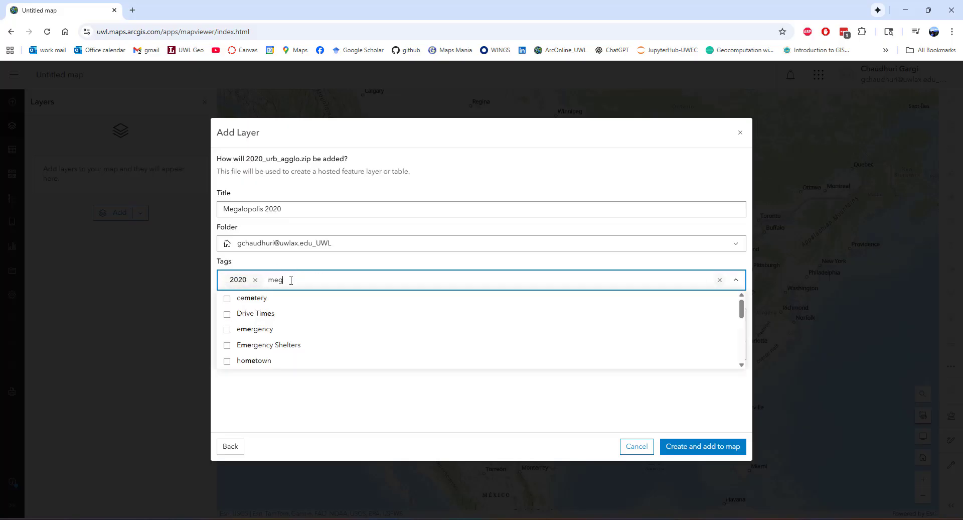
text(acities)
key(Return)
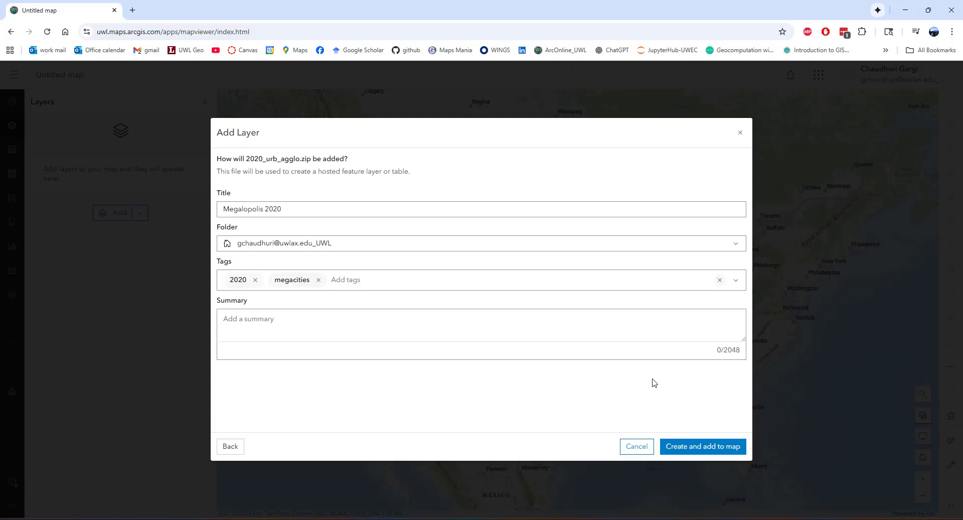
click(688, 452)
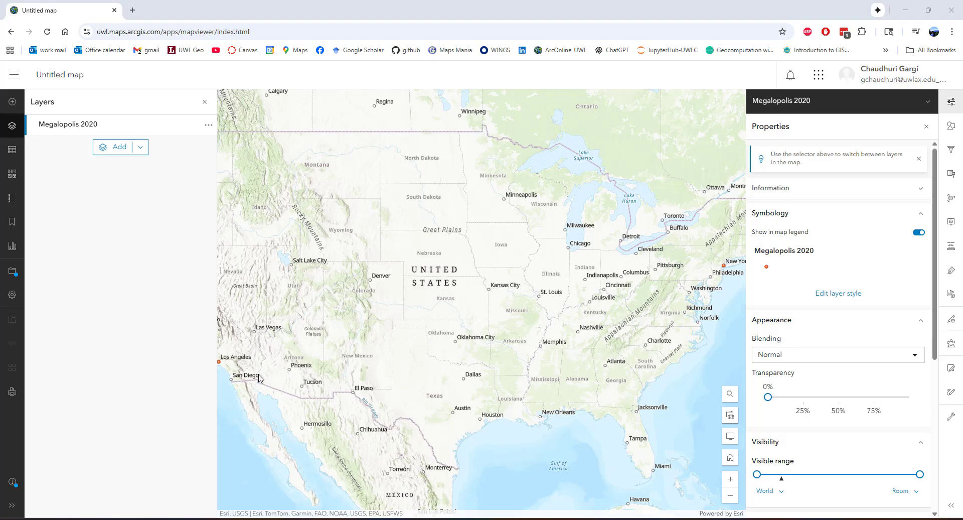
Examine how the Megalopolis 2020 points are distributed across the whole world
drag(257, 374, 289, 371)
scroll(405, 366, down, 1)
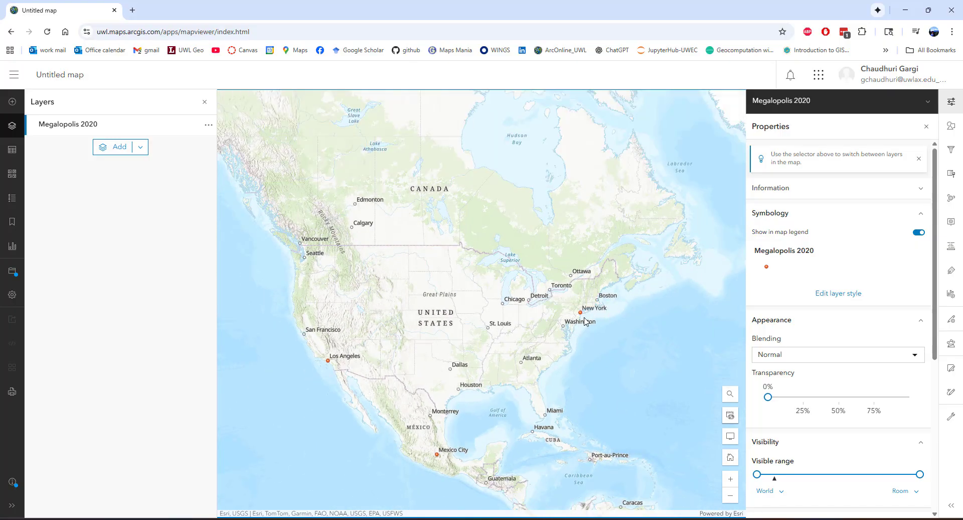
scroll(570, 391, down, 1)
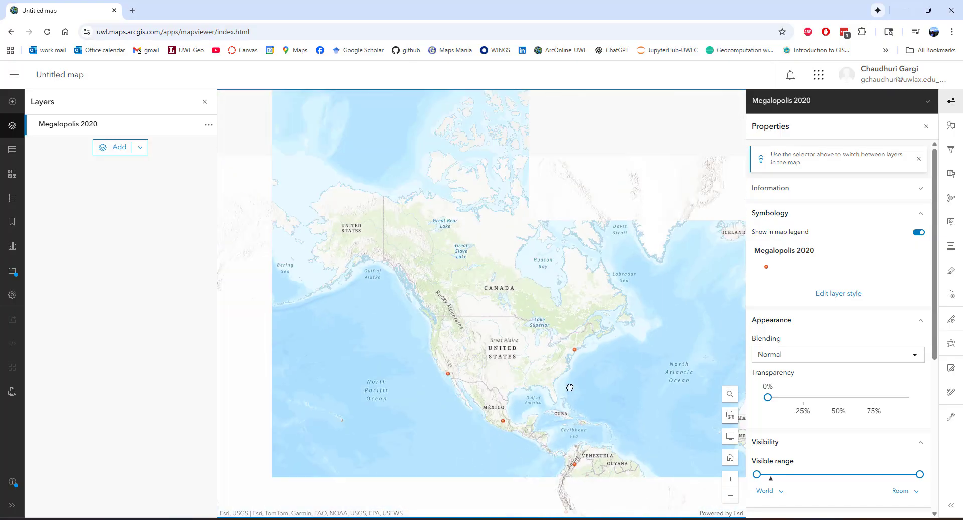
drag(625, 387, 510, 348)
scroll(519, 354, down, 1)
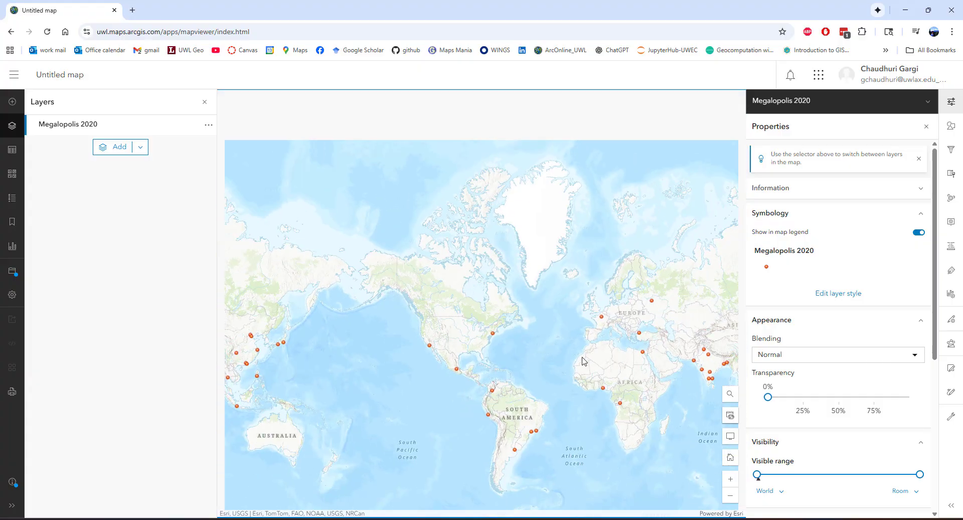
drag(574, 358, 449, 339)
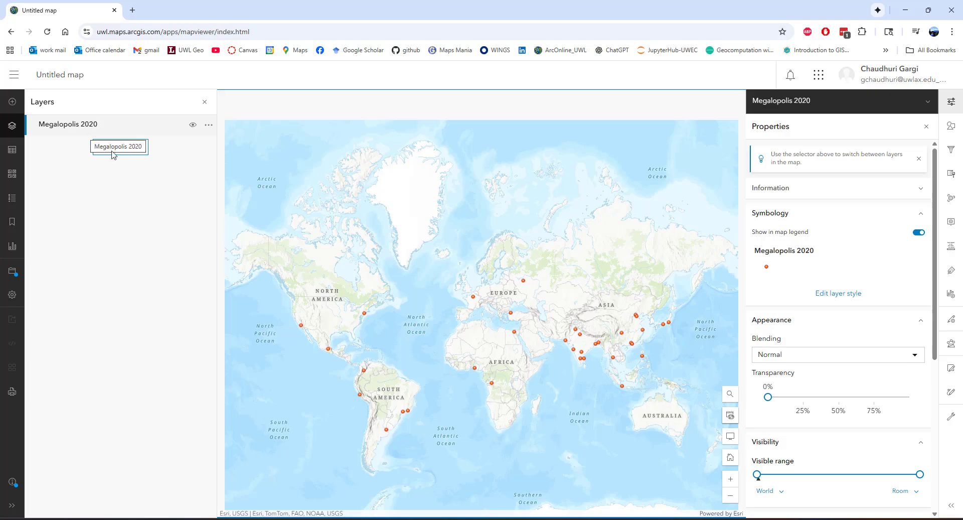
Show the Megalopolis 2020 attribute table and examine its fields from Index_ through the population years to Label
click(208, 125)
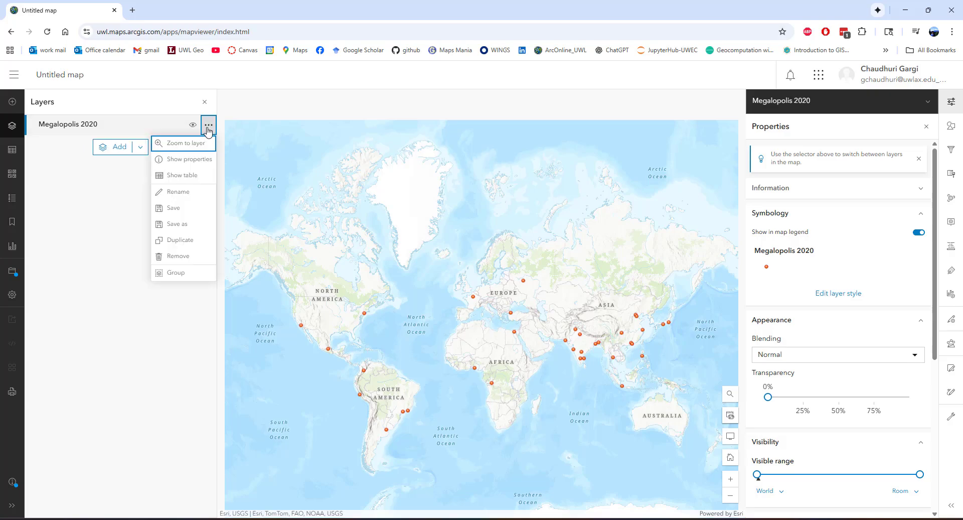
click(187, 177)
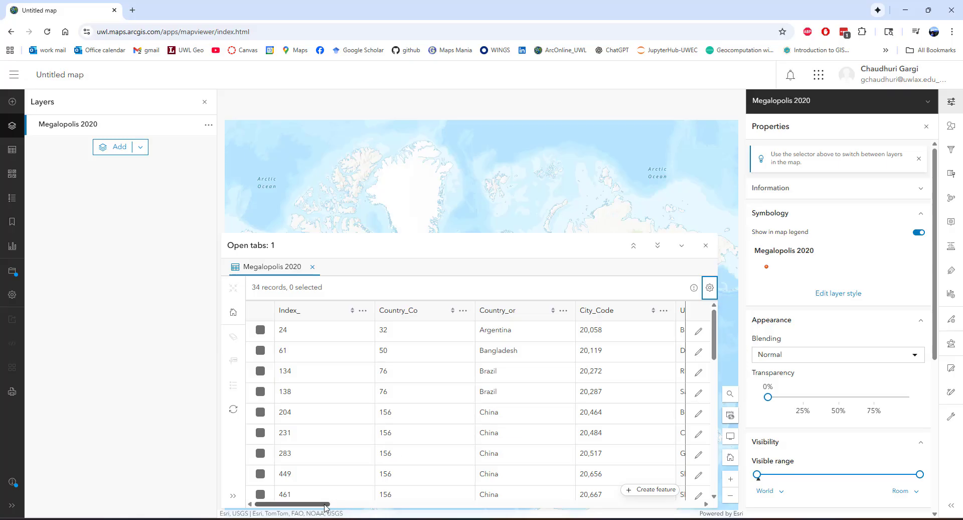
mouse_move(326, 505)
mouse_down()
mouse_move(457, 519)
mouse_move(315, 517)
mouse_up()
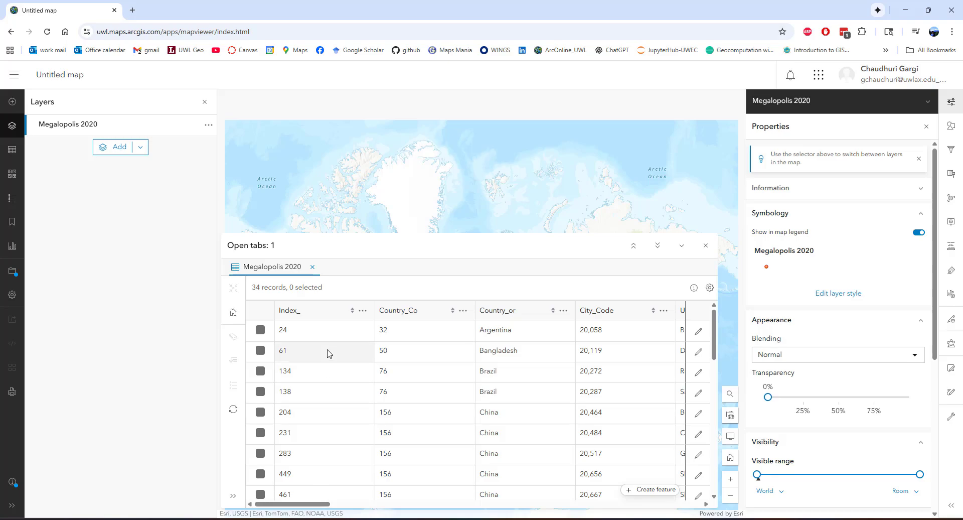
drag(322, 508, 430, 487)
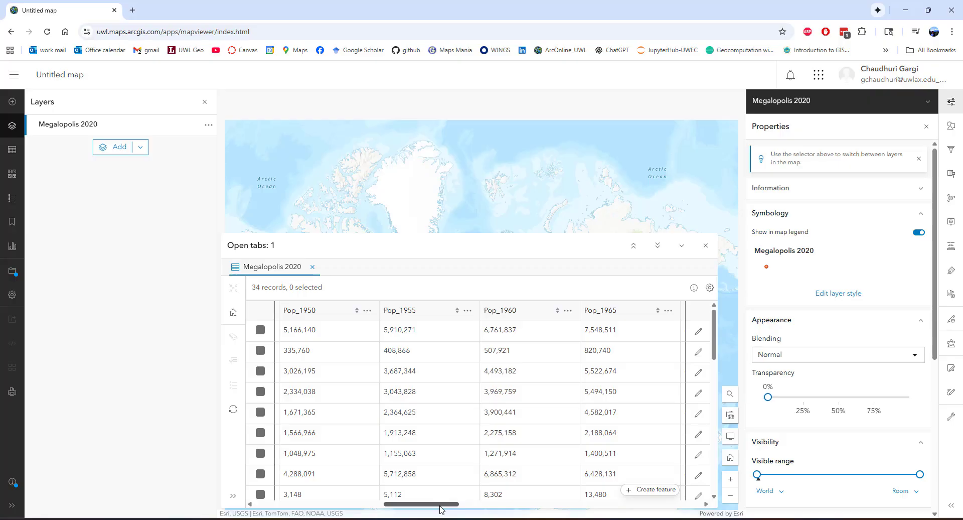
drag(442, 509, 701, 502)
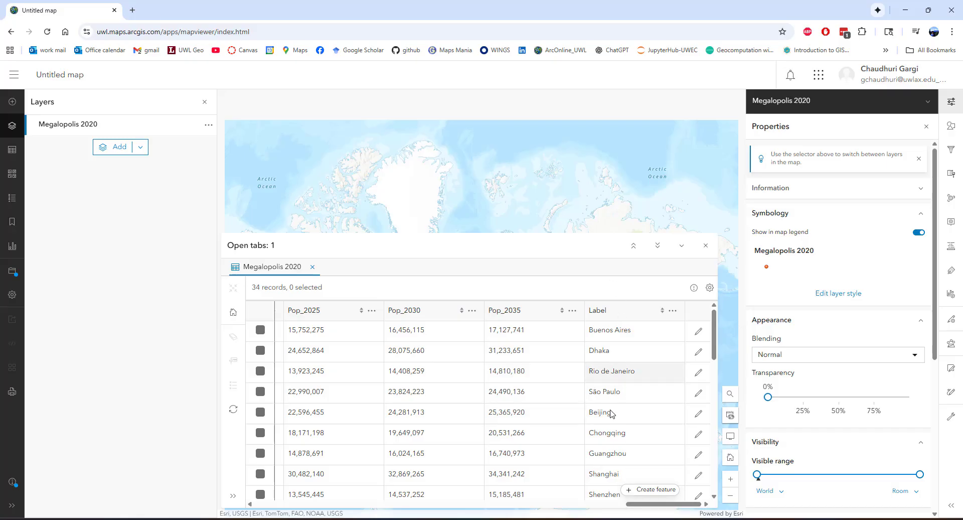
drag(647, 505, 679, 506)
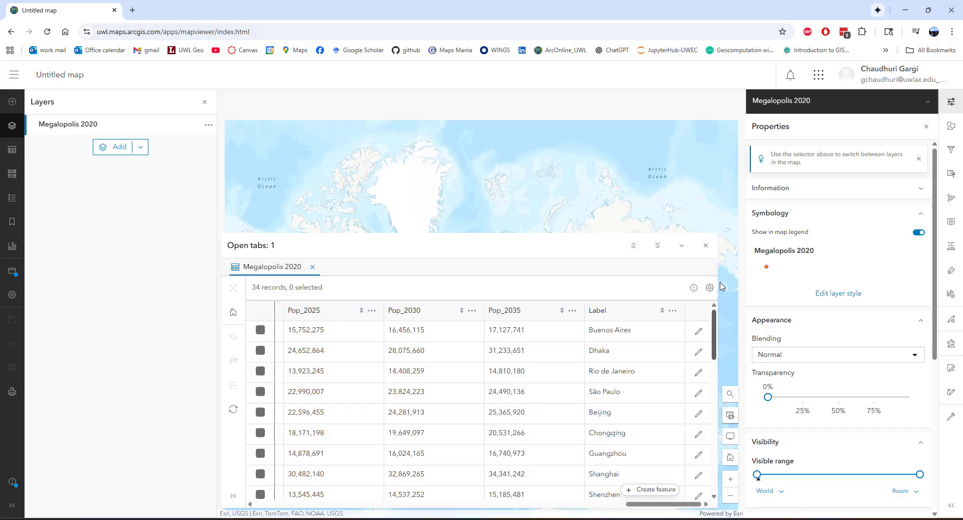